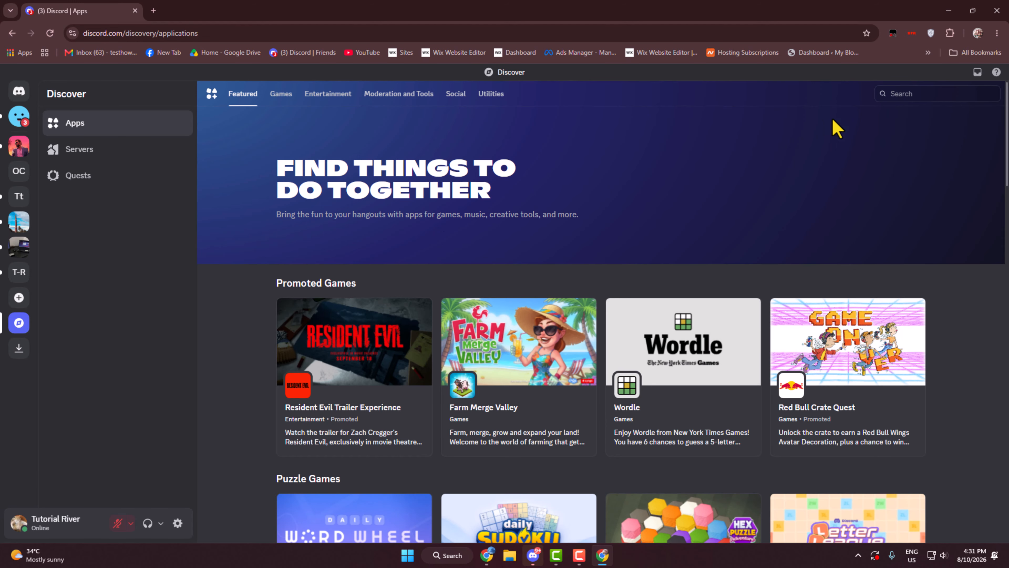
# - Search the app directory for "dyno", open the Dyno app and start adding it through the dyno.gg site
pyautogui.click(916, 95)
pyautogui.write('dyno')
pyautogui.press('Return')
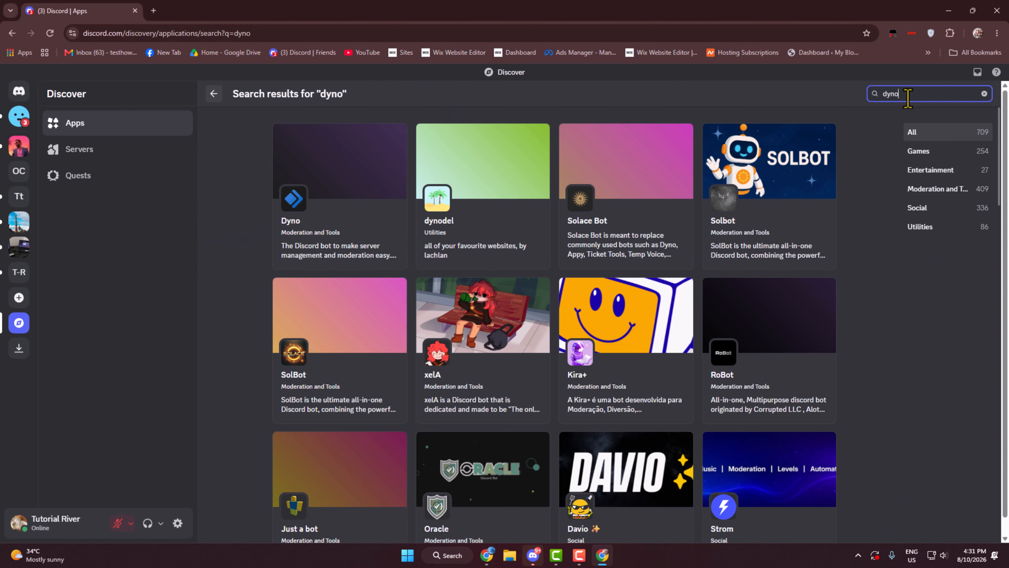
pyautogui.click(327, 233)
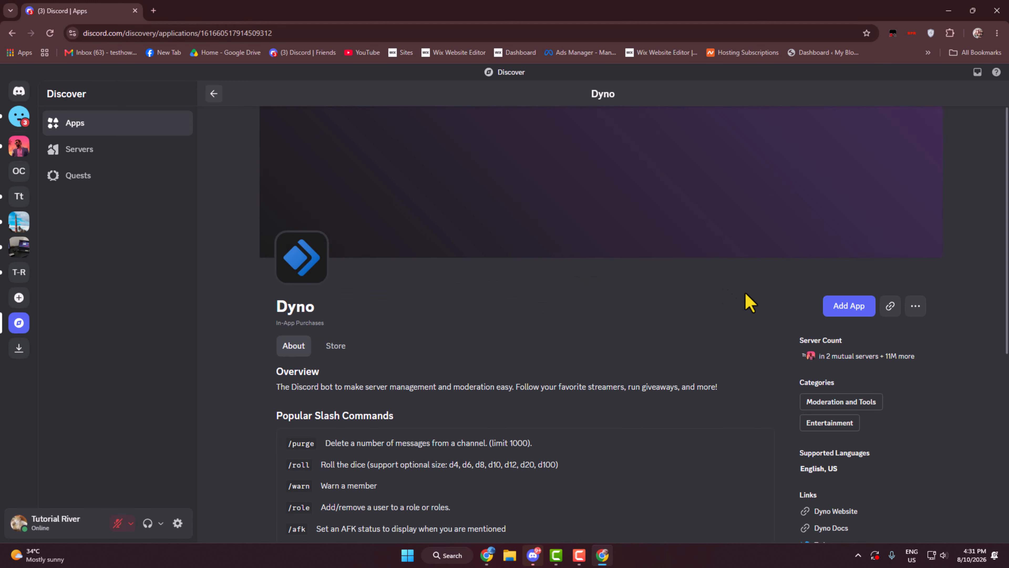
pyautogui.click(849, 316)
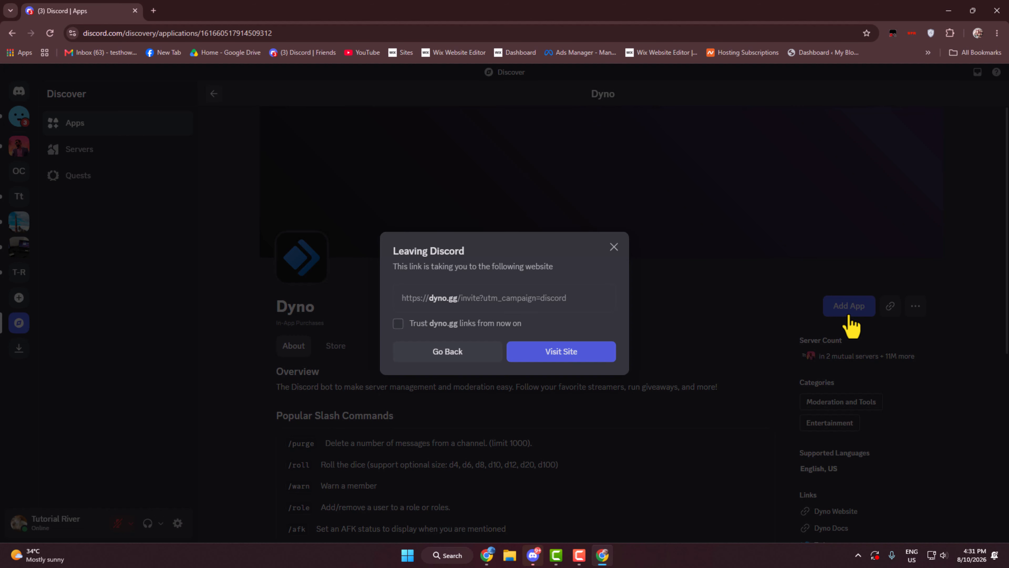
pyautogui.click(540, 365)
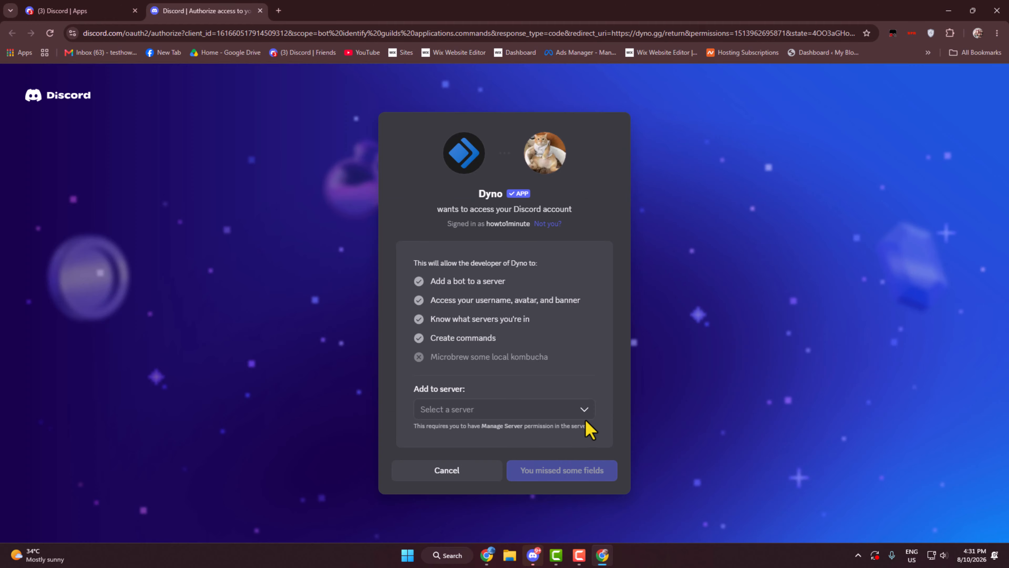
# - Authorize Dyno on the Online gaming server with all requested permissions and complete the human verification
pyautogui.click(587, 417)
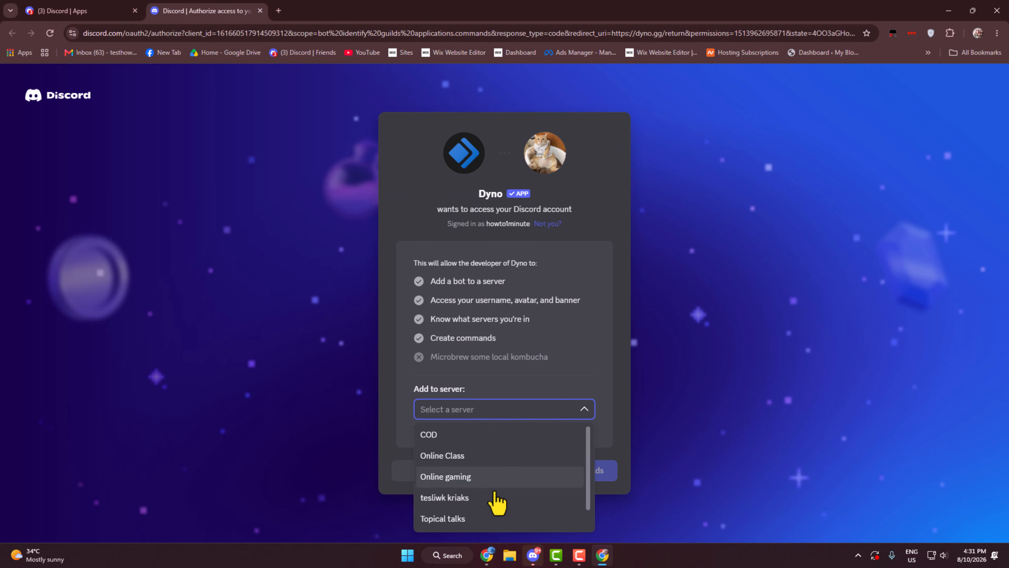
pyautogui.scroll(-1, 494, 489)
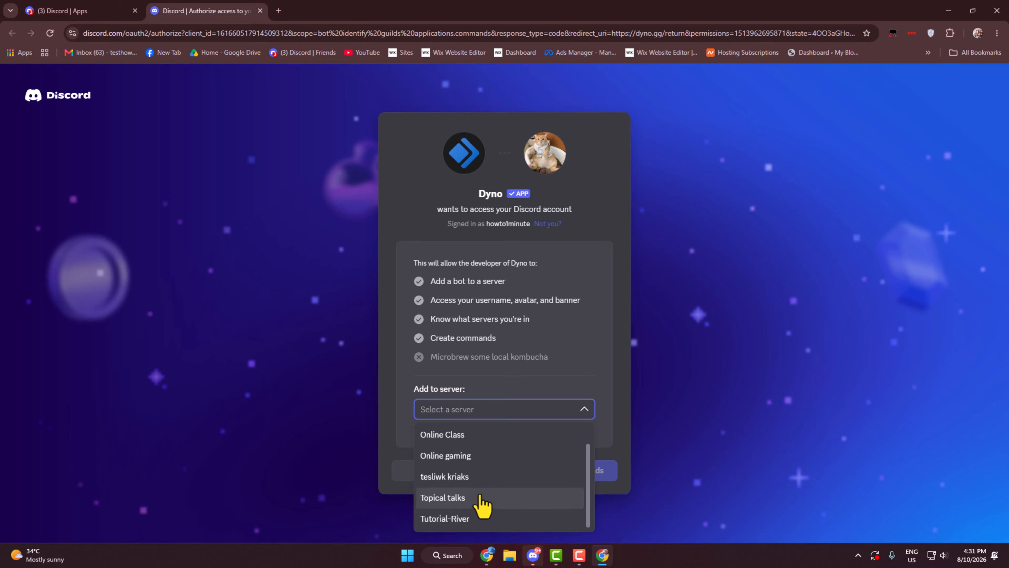
pyautogui.scroll(1, 481, 504)
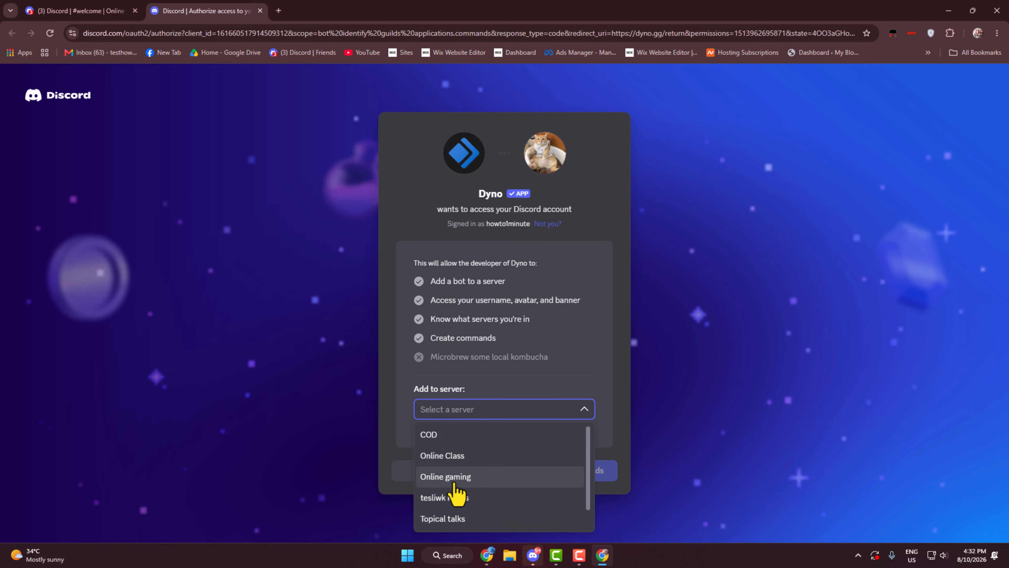
pyautogui.click(461, 477)
pyautogui.click(522, 479)
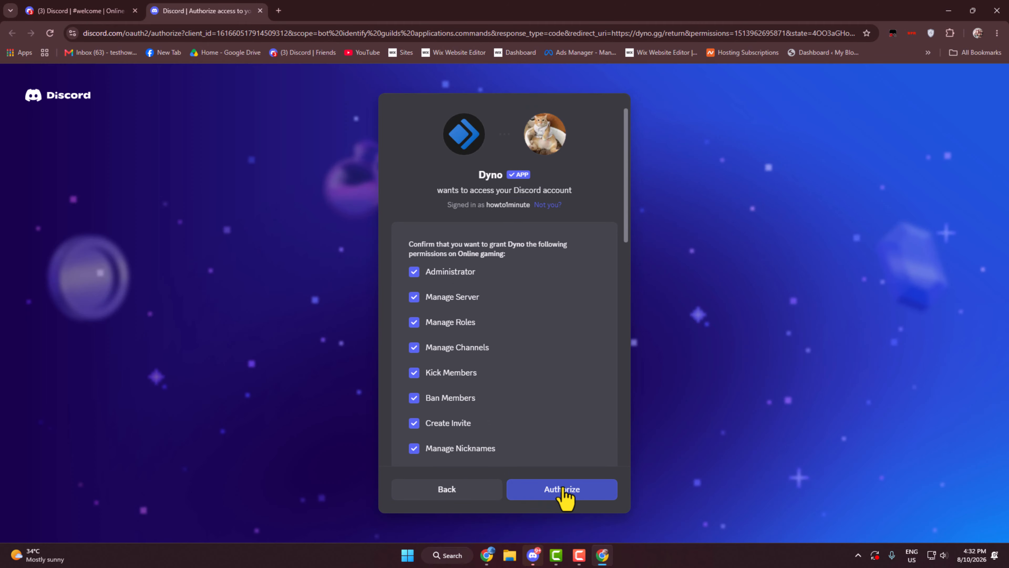
pyautogui.click(565, 494)
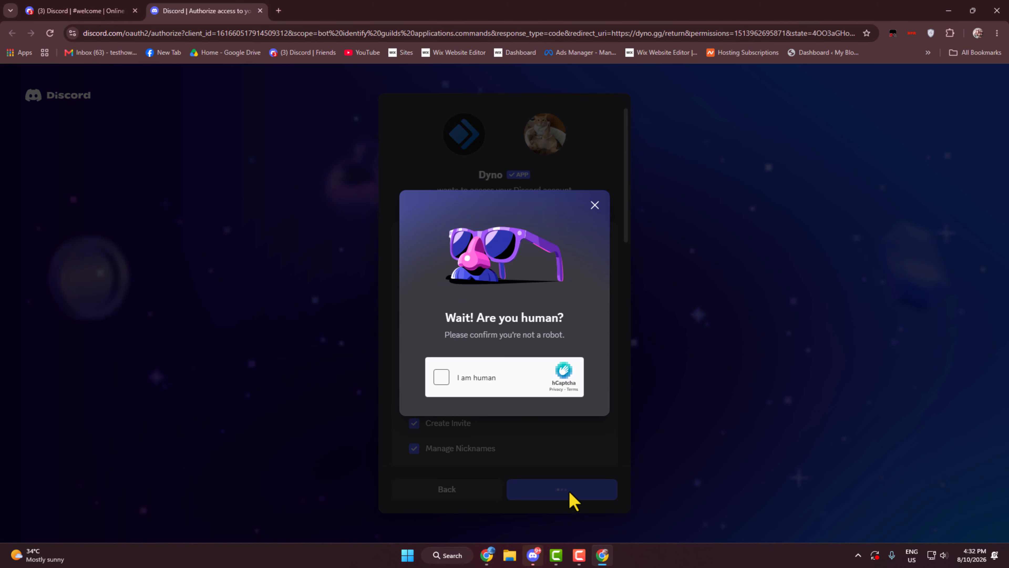
pyautogui.click(441, 377)
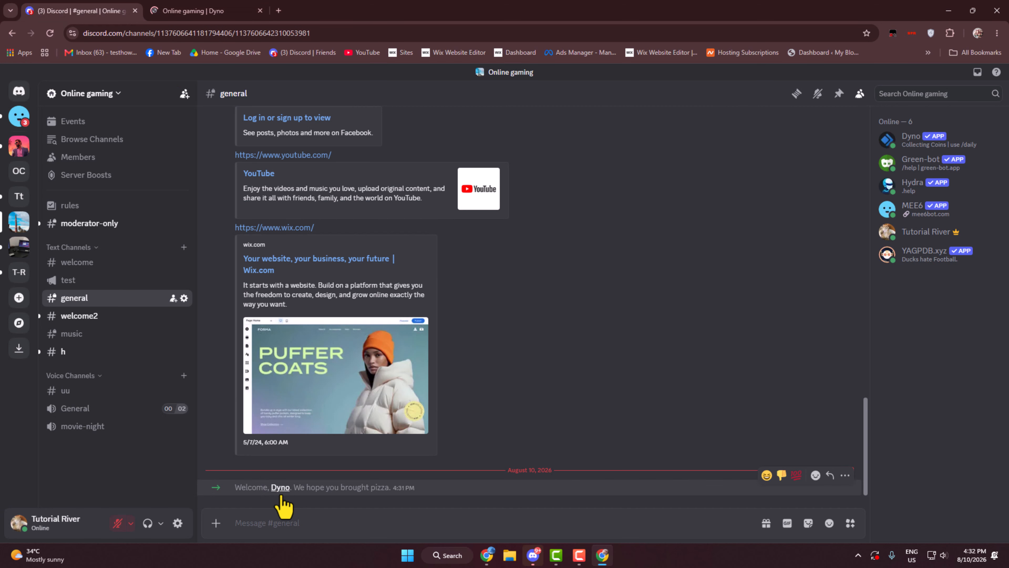
# - Complete the setup wizard on the Dyno dashboard with "/" as the command prefix and no updates channel
pyautogui.click(163, 11)
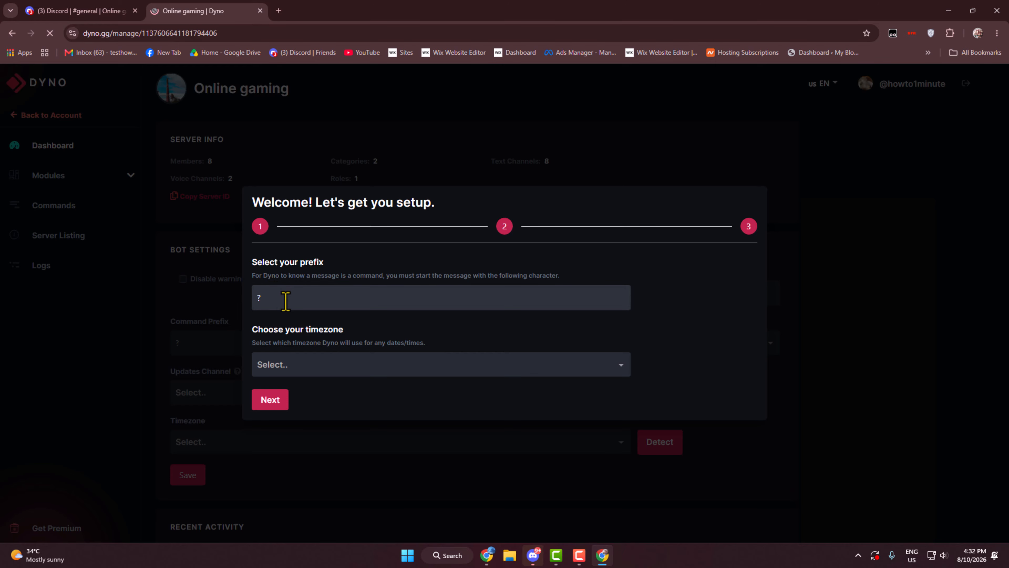
pyautogui.moveTo(284, 299); pyautogui.dragTo(137, 310)
pyautogui.write('/')
pyautogui.click(299, 362)
pyautogui.click(636, 339)
pyautogui.click(274, 402)
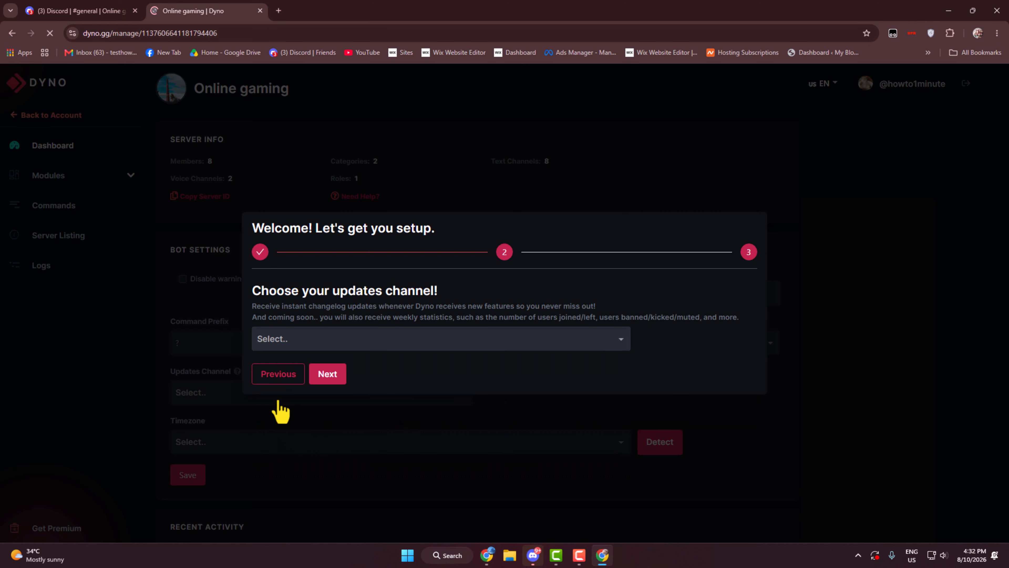
pyautogui.click(325, 380)
pyautogui.click(325, 382)
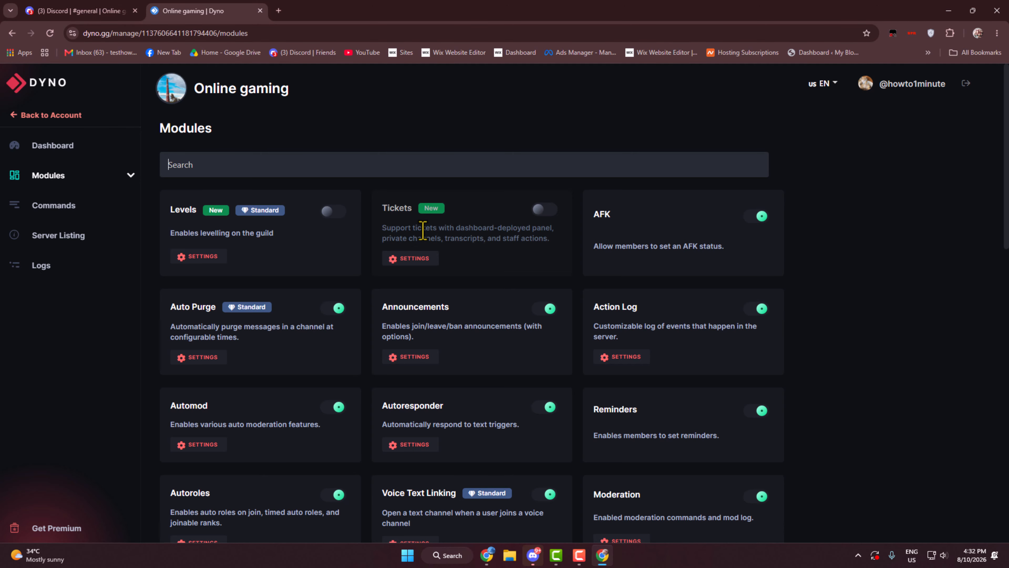
# - Find the Welcome module by searching for "we", enable it and open its settings
pyautogui.click(179, 165)
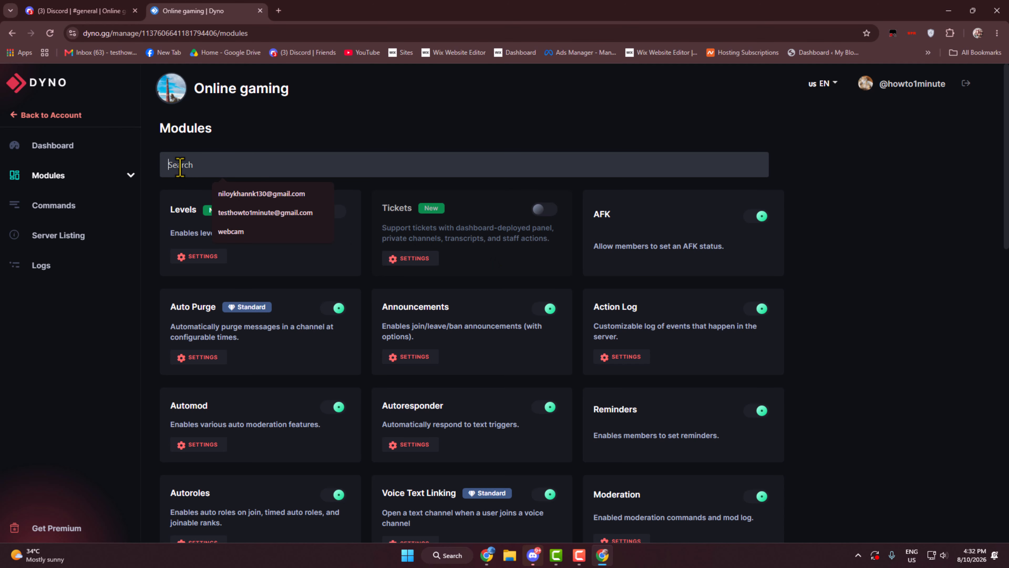
pyautogui.write('we')
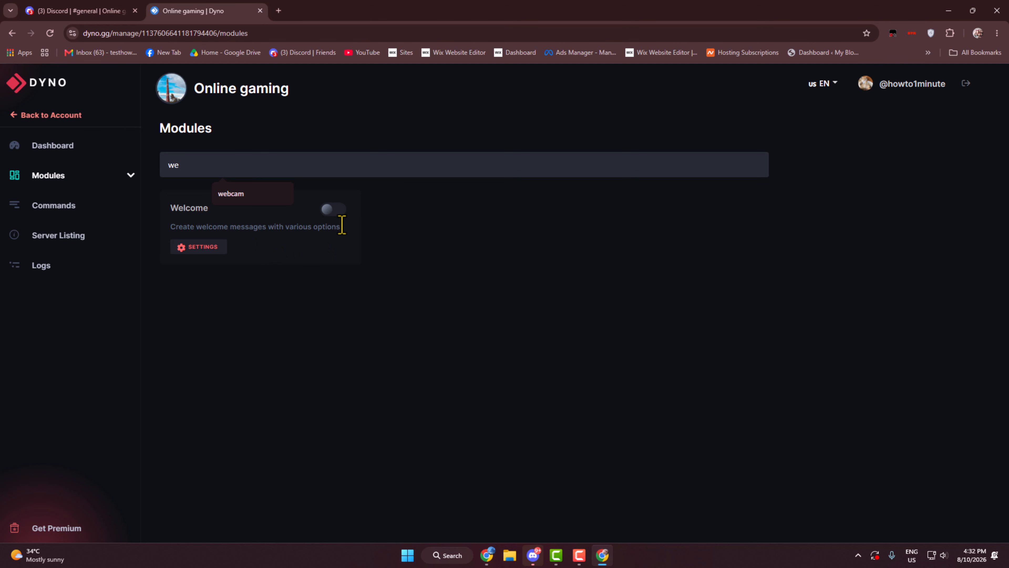
pyautogui.click(329, 214)
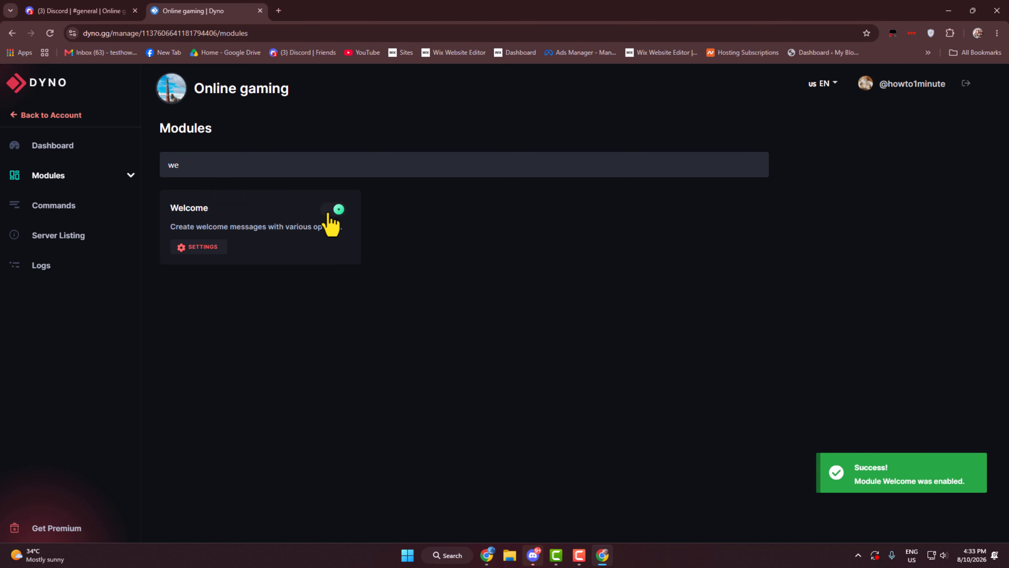
pyautogui.click(199, 247)
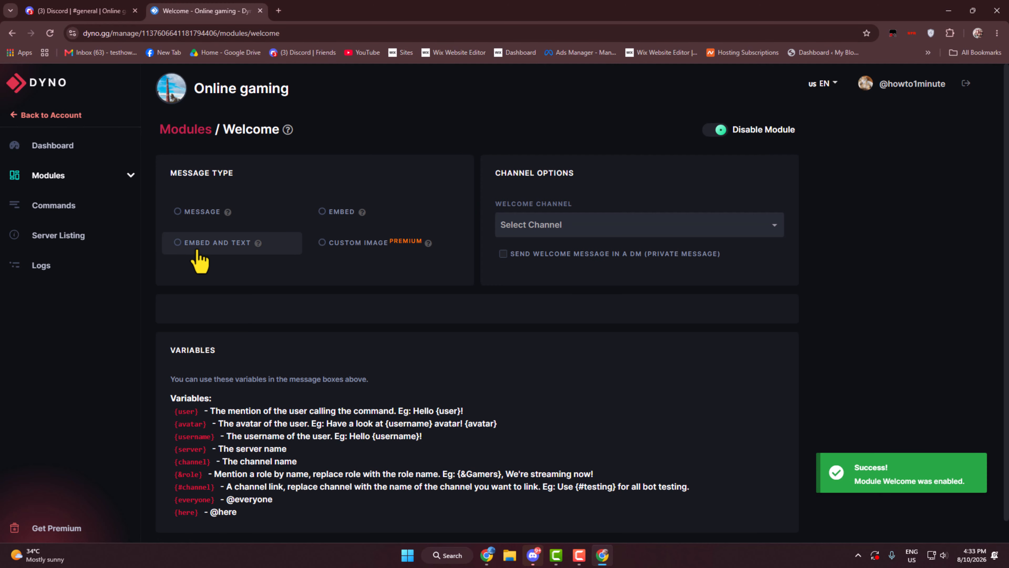
# - Switch to Discord and create a text channel named "welcome" under Text Channels in the Online gaming server
pyautogui.click(92, 11)
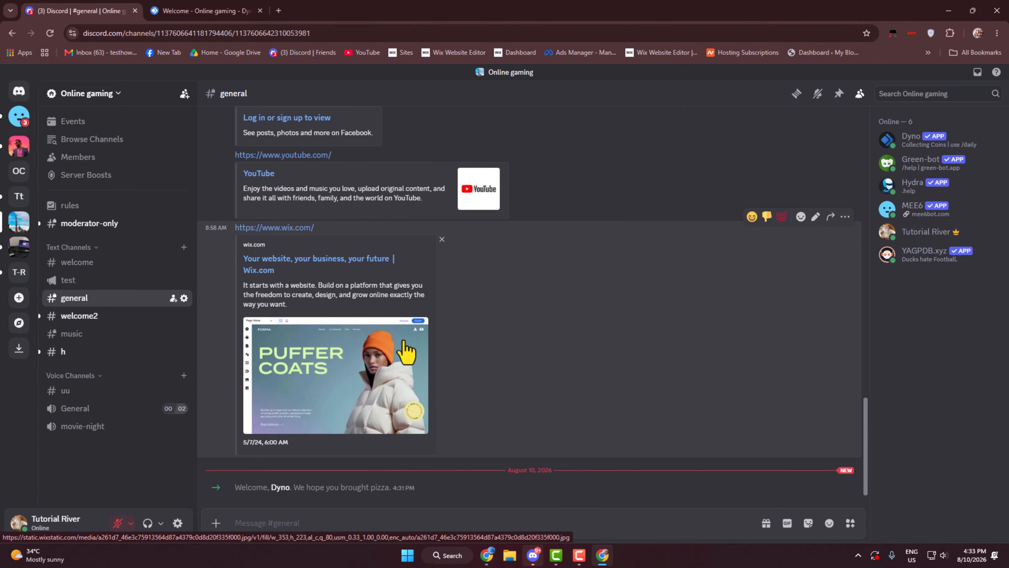
pyautogui.click(184, 247)
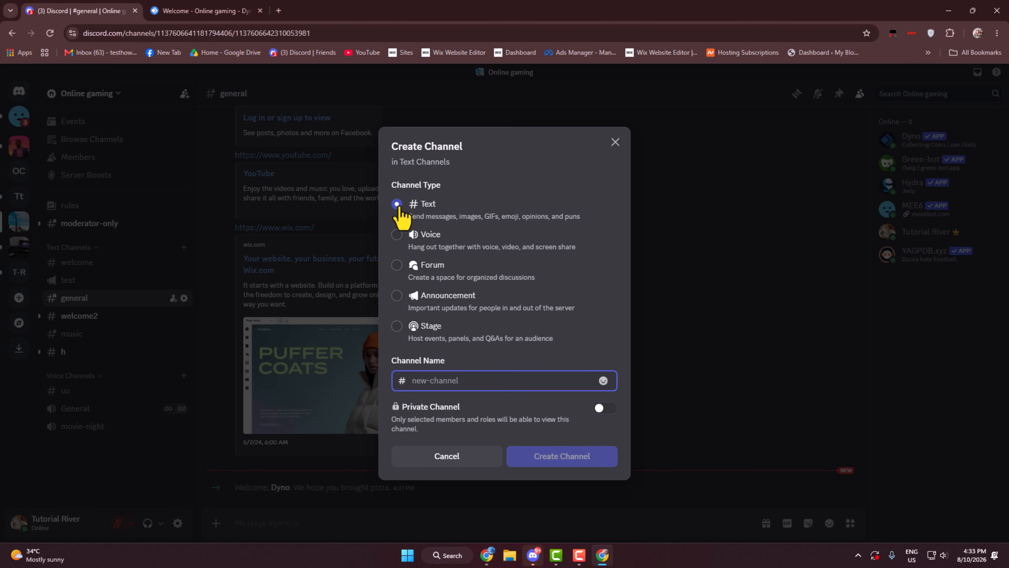
pyautogui.click(400, 215)
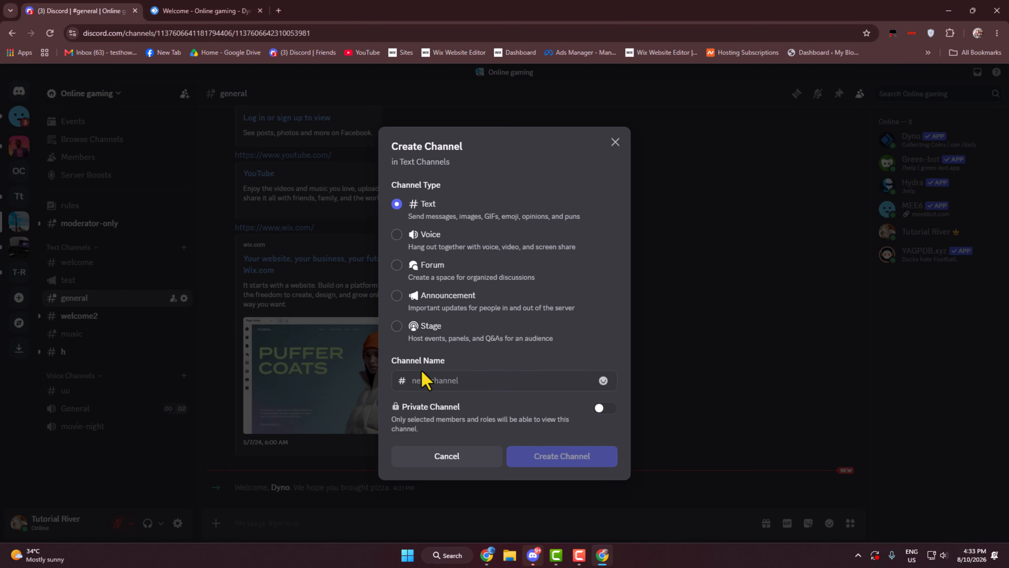
pyautogui.click(424, 380)
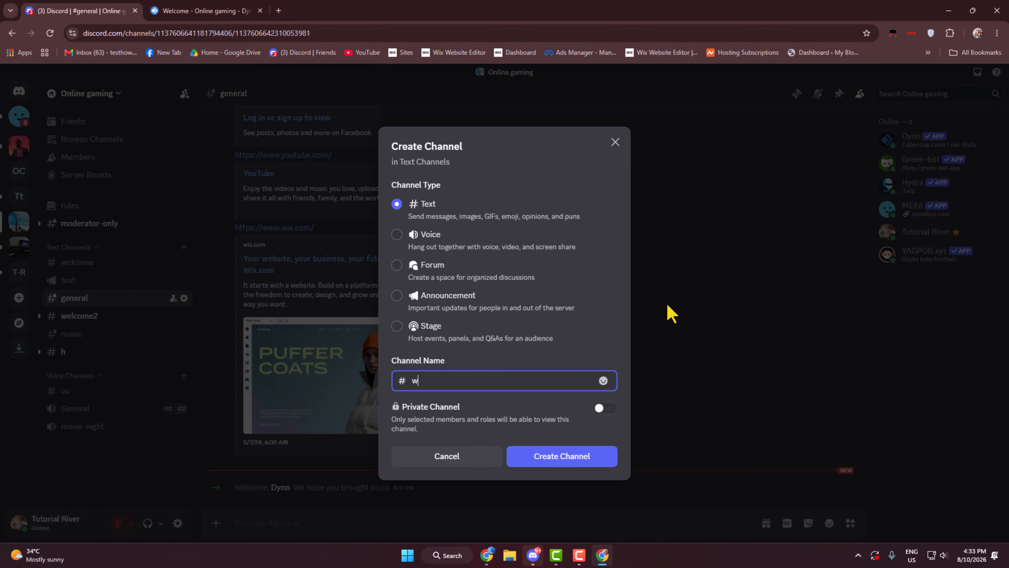
pyautogui.click(569, 464)
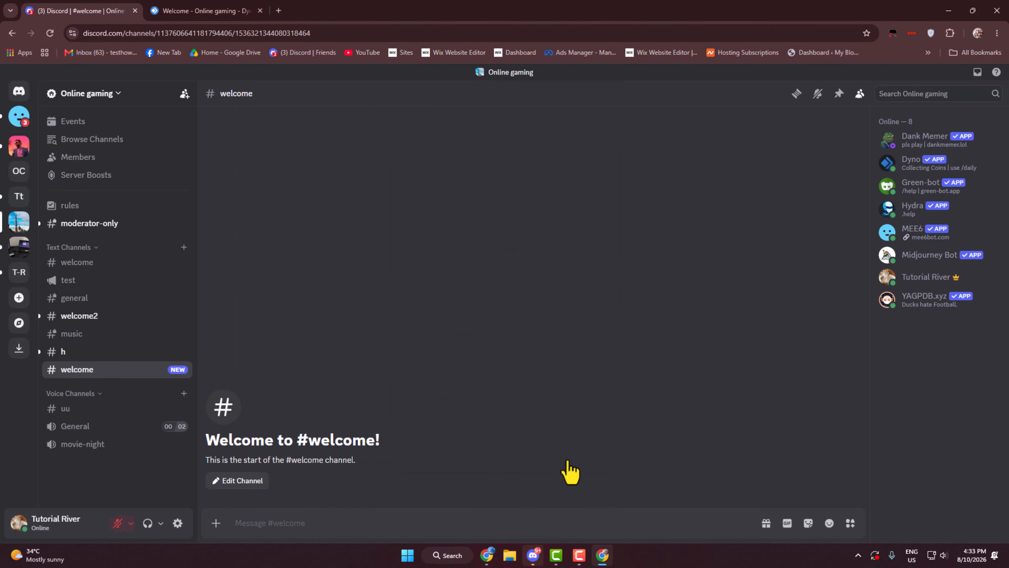
# - Deny the Send Messages permission in the new welcome channel's advanced permissions and save the changes
pyautogui.rightClick(70, 382)
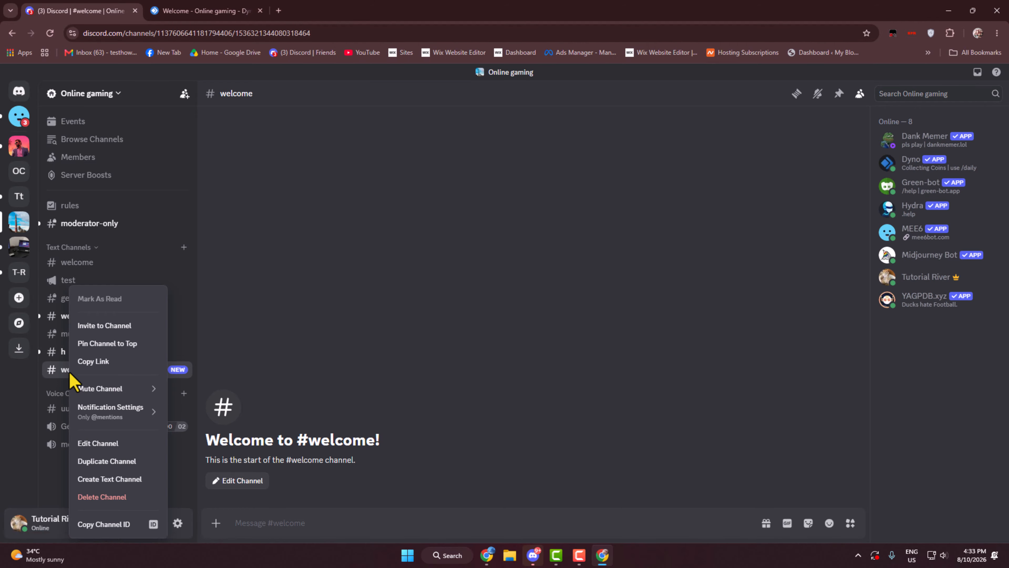
pyautogui.click(100, 445)
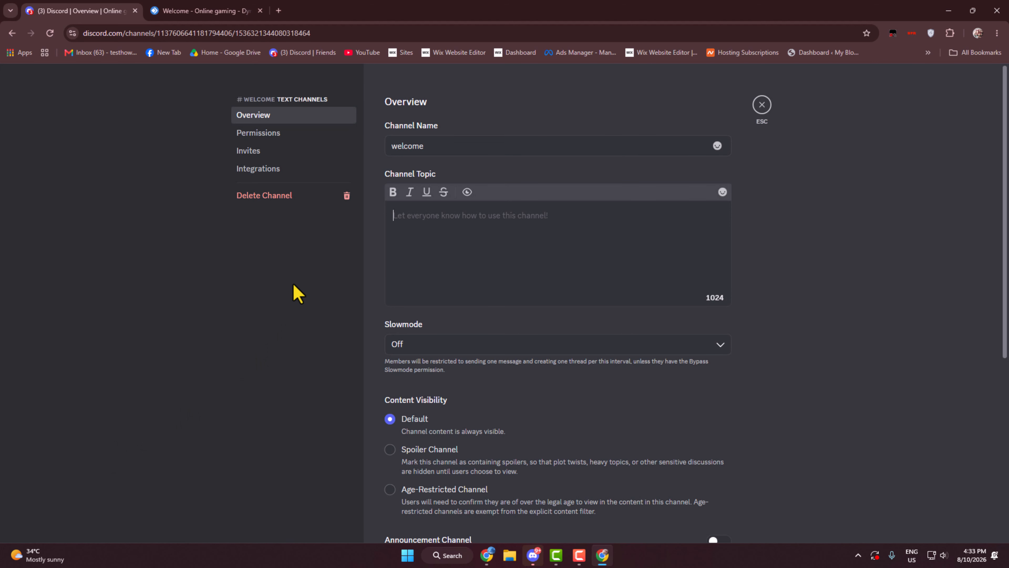
pyautogui.click(257, 137)
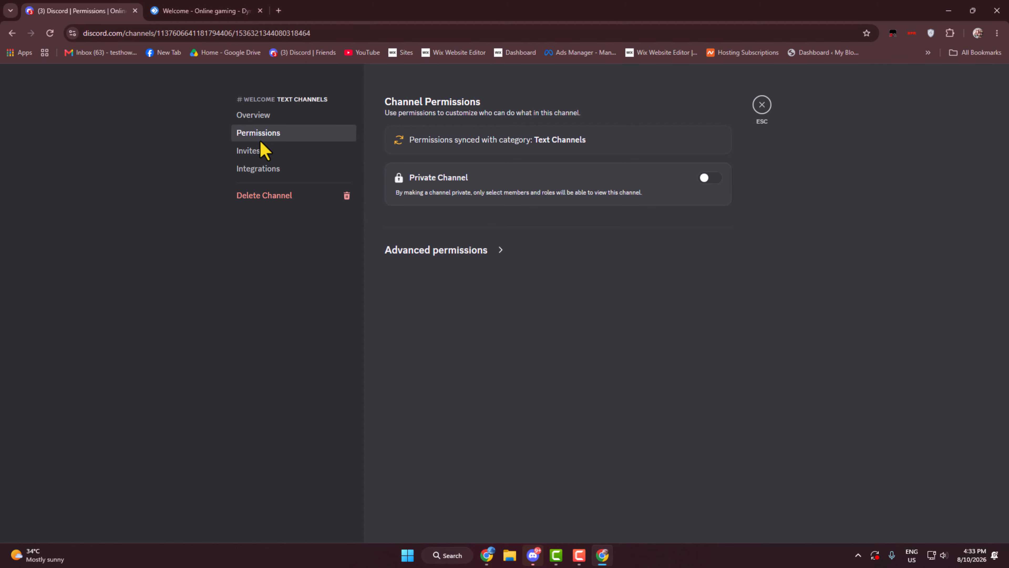
pyautogui.click(474, 258)
pyautogui.scroll(-4, 727, 304)
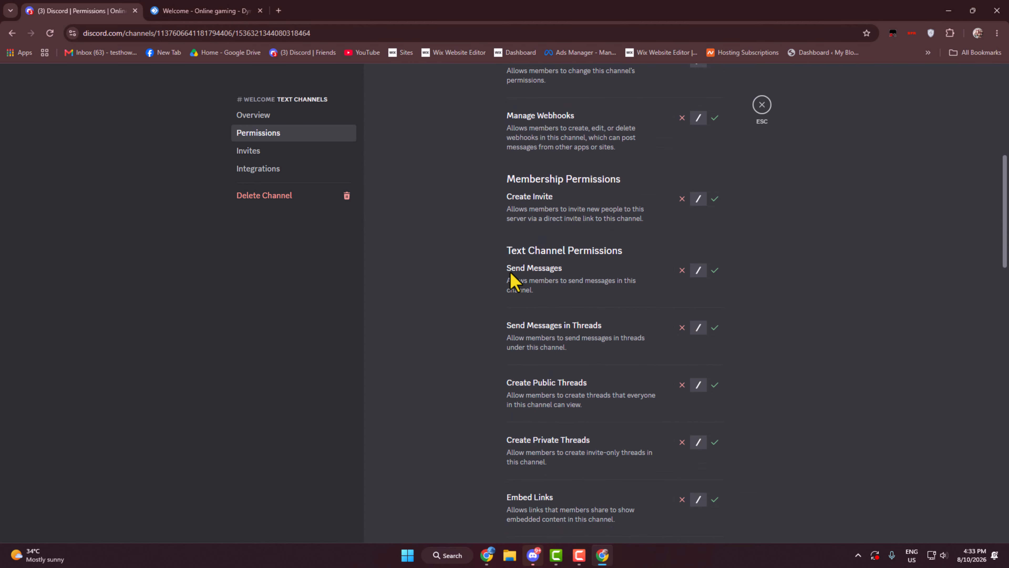
pyautogui.click(681, 272)
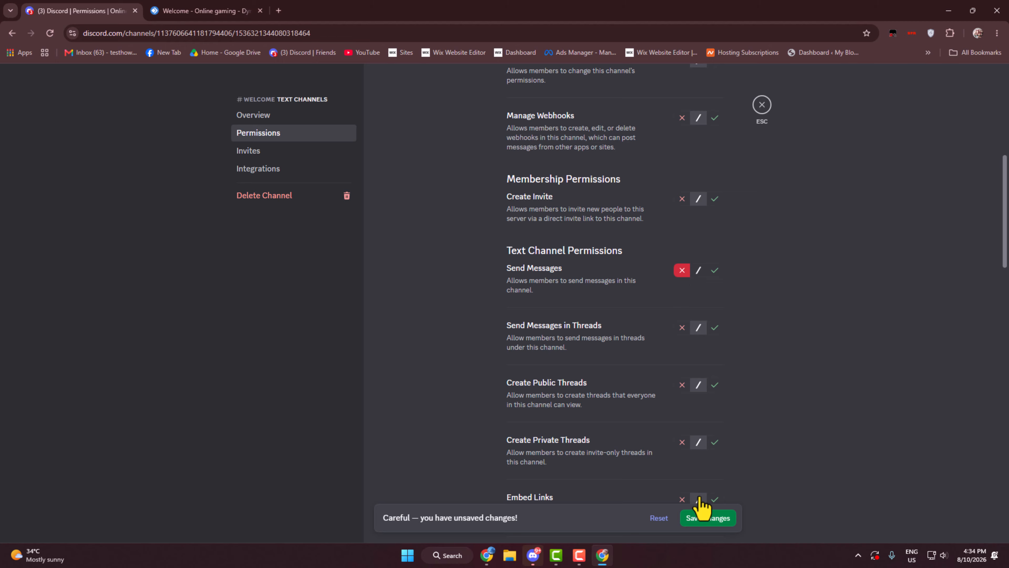
pyautogui.click(708, 518)
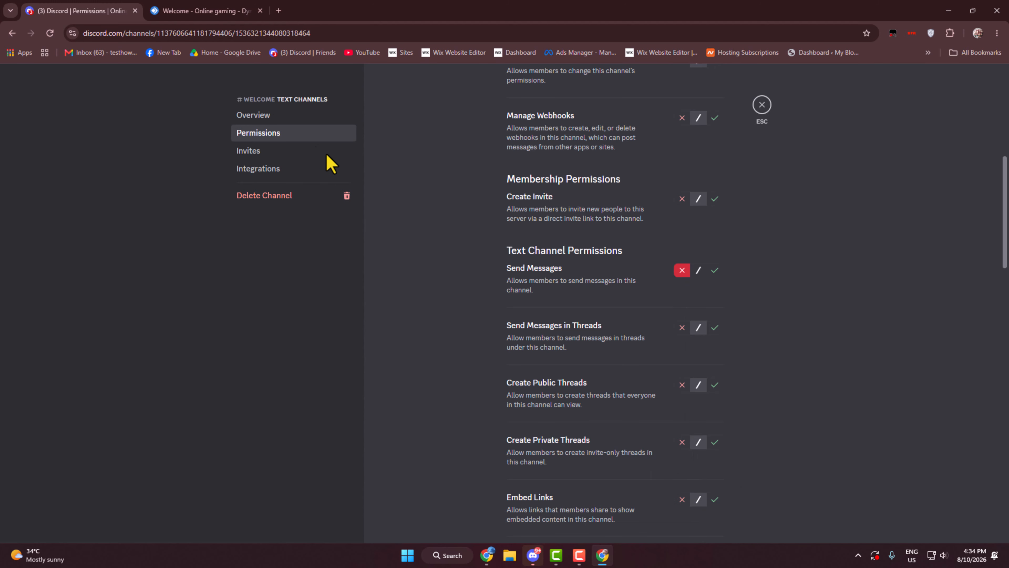
# - Reload Dyno's Welcome module page, set the message type to Message and choose the new welcome channel as the welcome channel
pyautogui.click(203, 11)
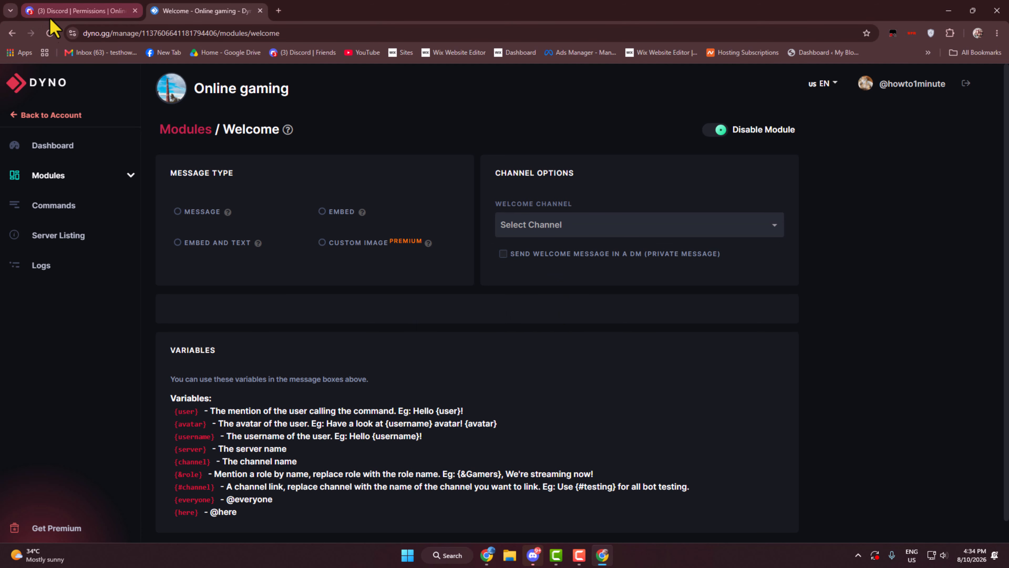
pyautogui.click(48, 34)
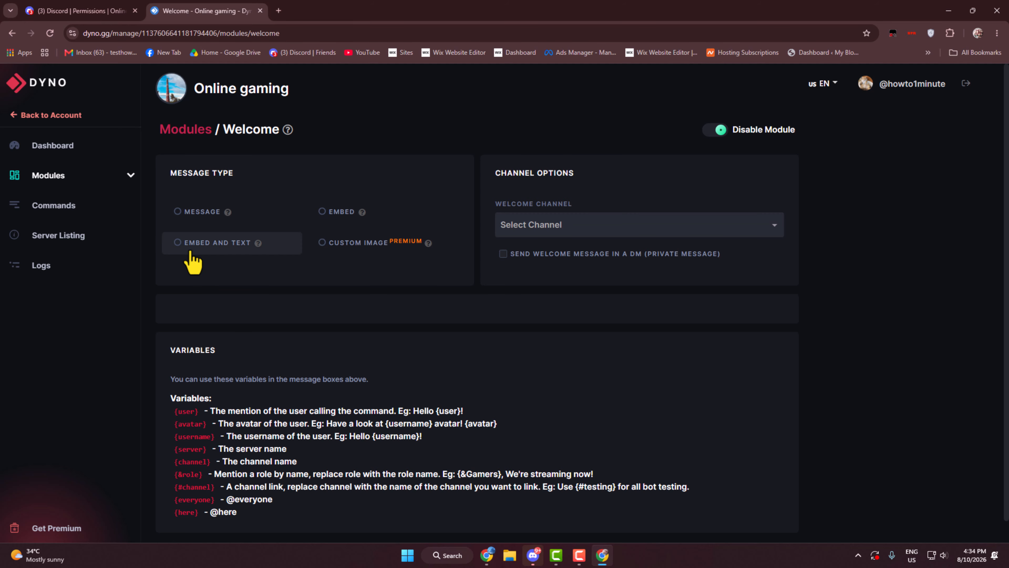
pyautogui.click(178, 215)
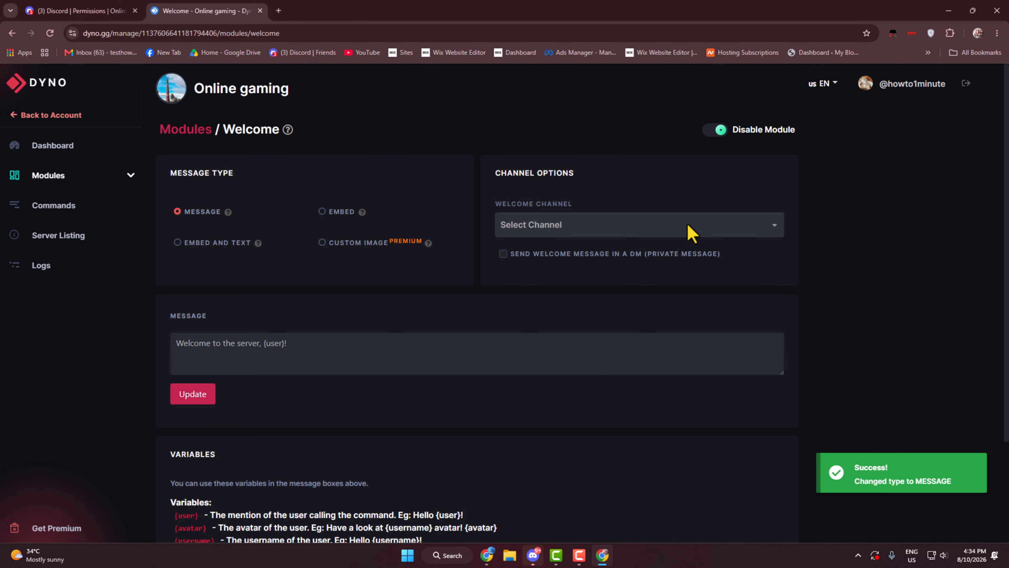
pyautogui.click(738, 229)
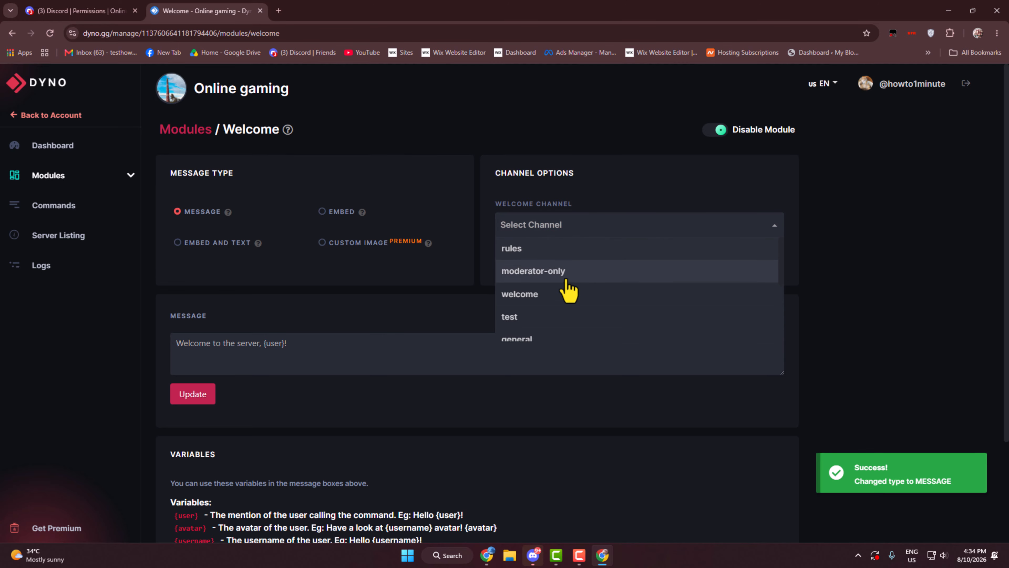
pyautogui.scroll(-1, 568, 285)
pyautogui.scroll(-2, 554, 318)
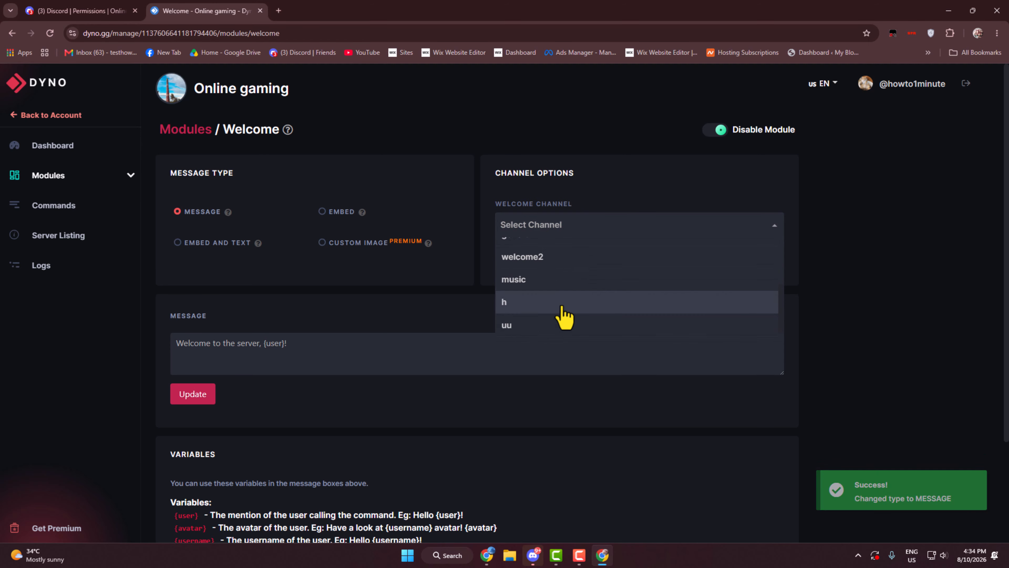
pyautogui.click(556, 326)
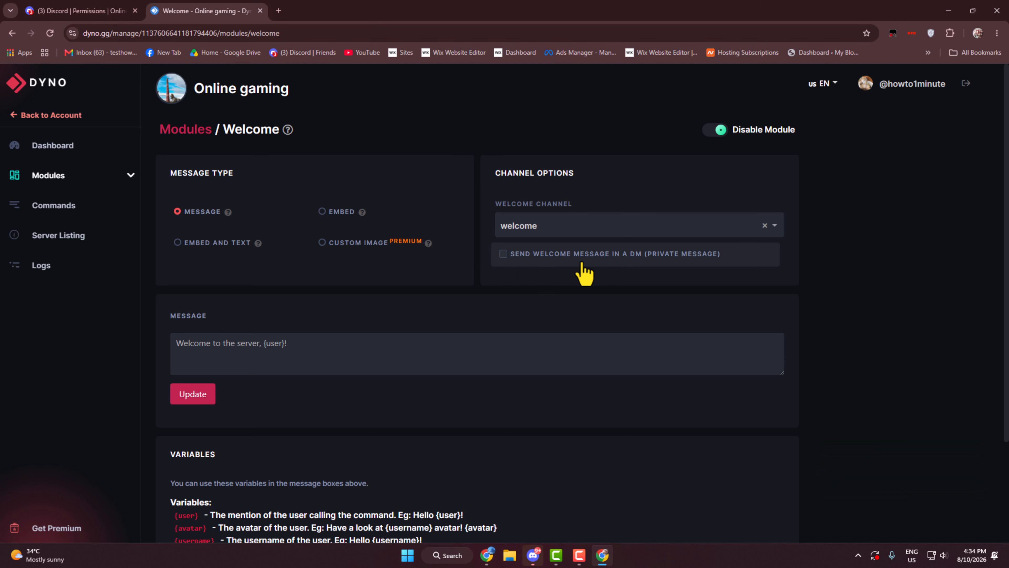
pyautogui.scroll(-2, 551, 304)
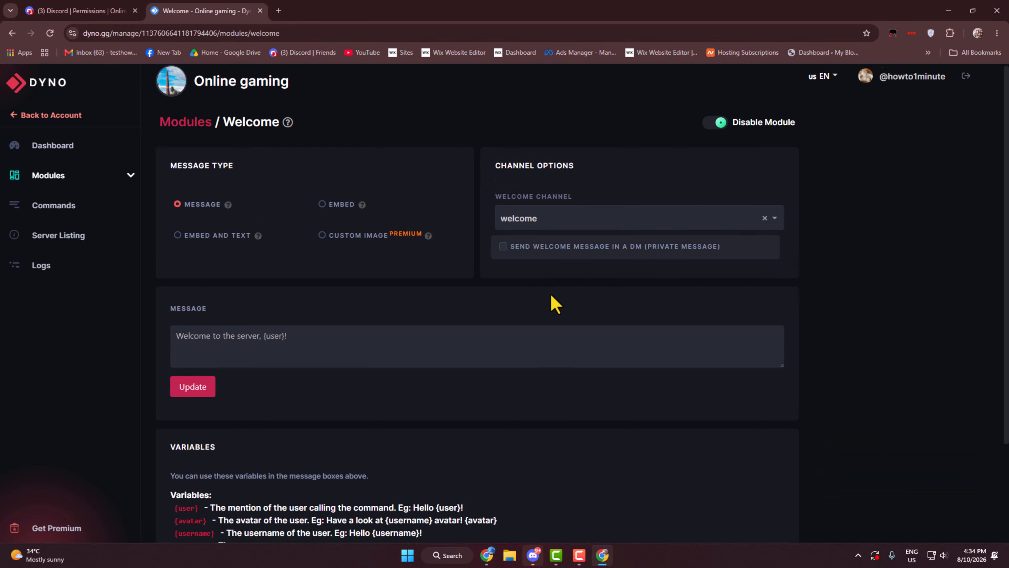
# - Enlarge the welcome message text box and review the variables available for the message, such as {user}, {avatar} and {server}
pyautogui.click(307, 245)
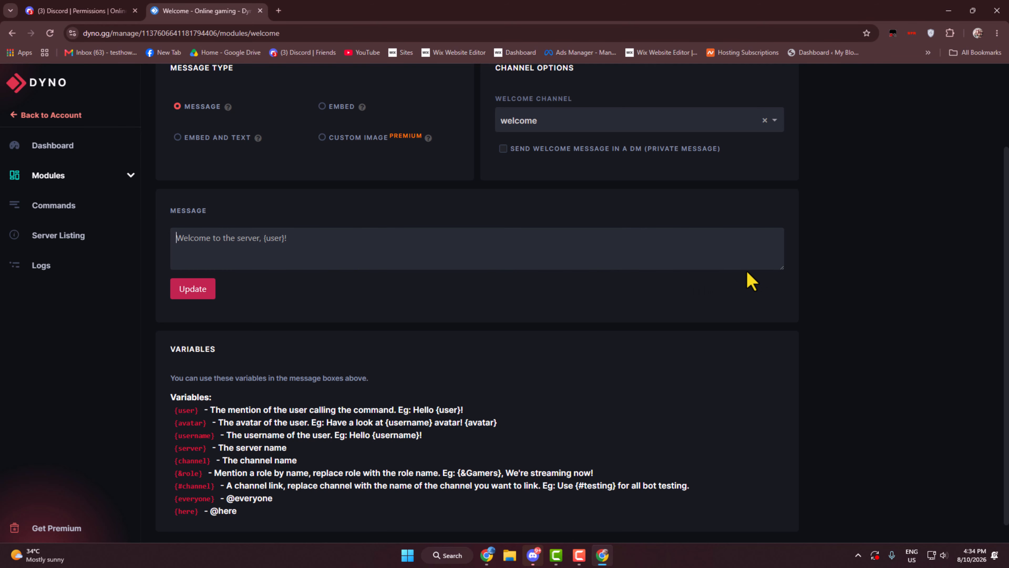
pyautogui.moveTo(781, 267); pyautogui.dragTo(782, 379)
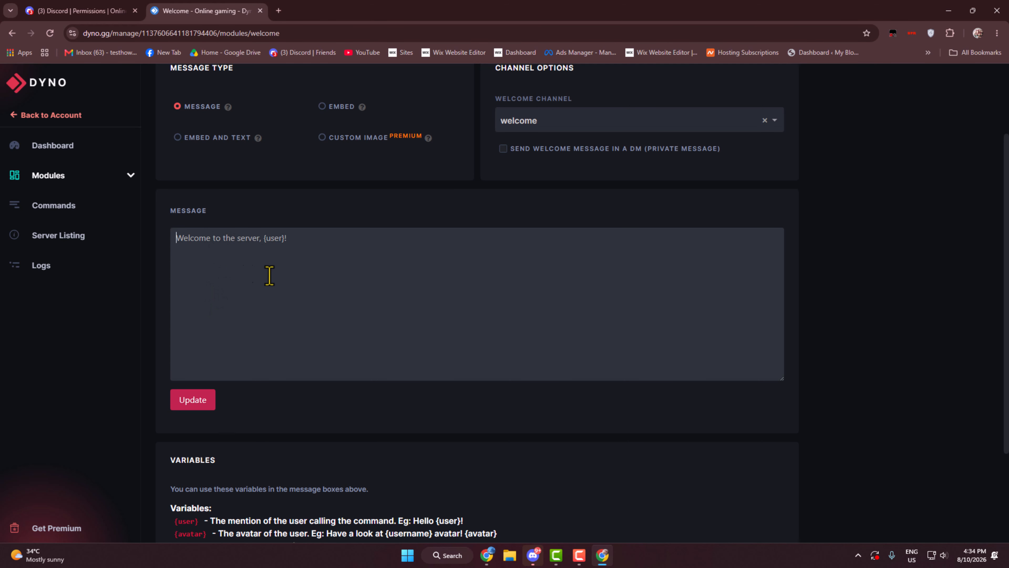
pyautogui.scroll(-1, 322, 273)
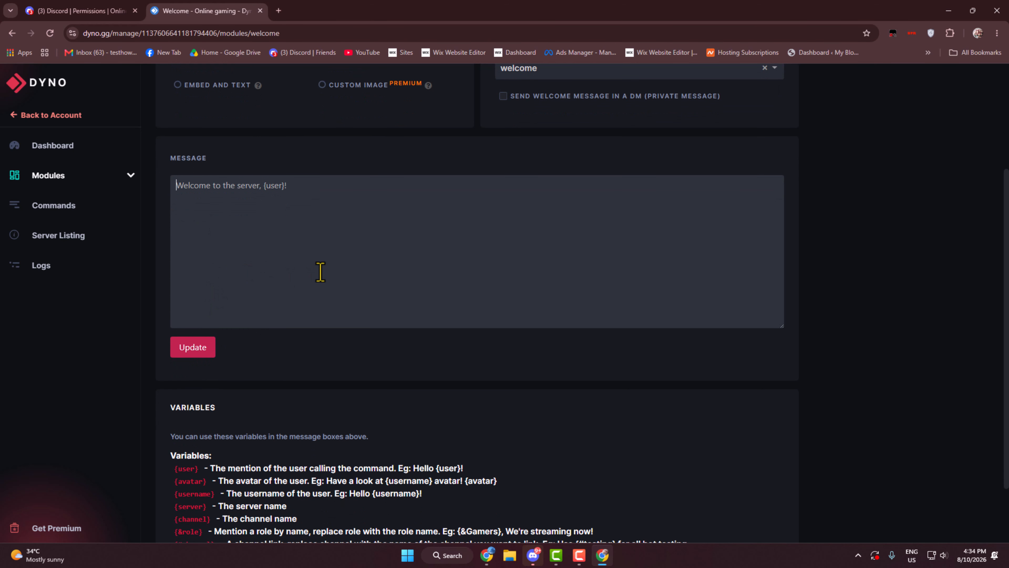
pyautogui.scroll(-1, 320, 270)
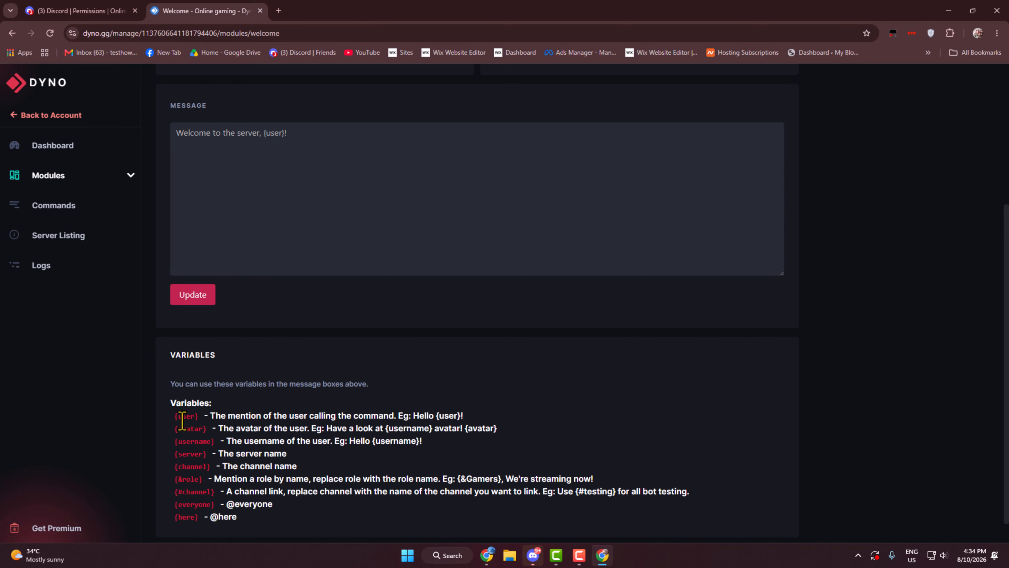
pyautogui.moveTo(175, 418); pyautogui.dragTo(198, 431)
pyautogui.click(180, 453)
# - Write "Welcome to this server {user}" as the welcome message, copying the {user} variable from the list, and update the module
pyautogui.scroll(1, 223, 357)
pyautogui.click(225, 195)
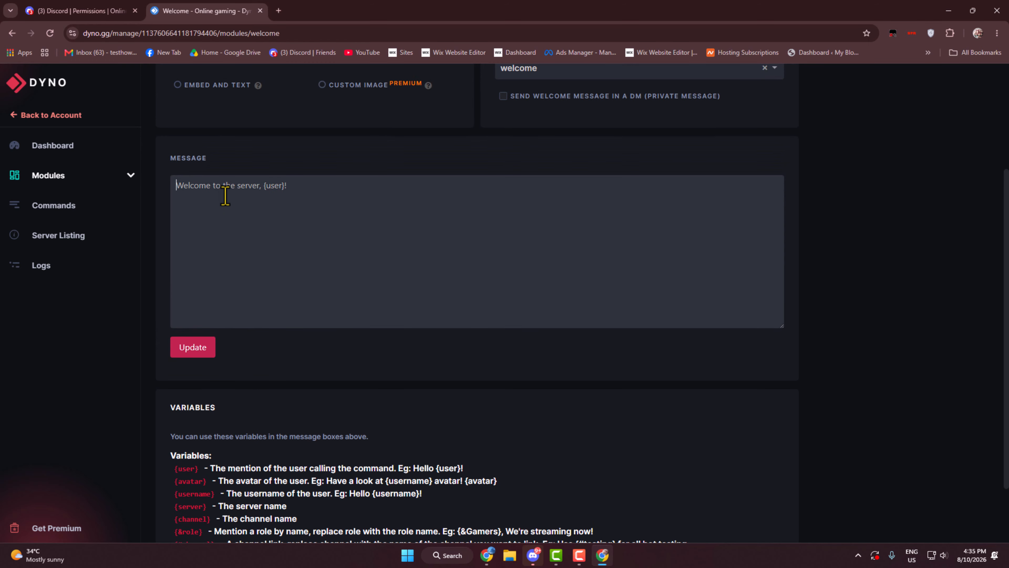
pyautogui.write('Welcome to this server')
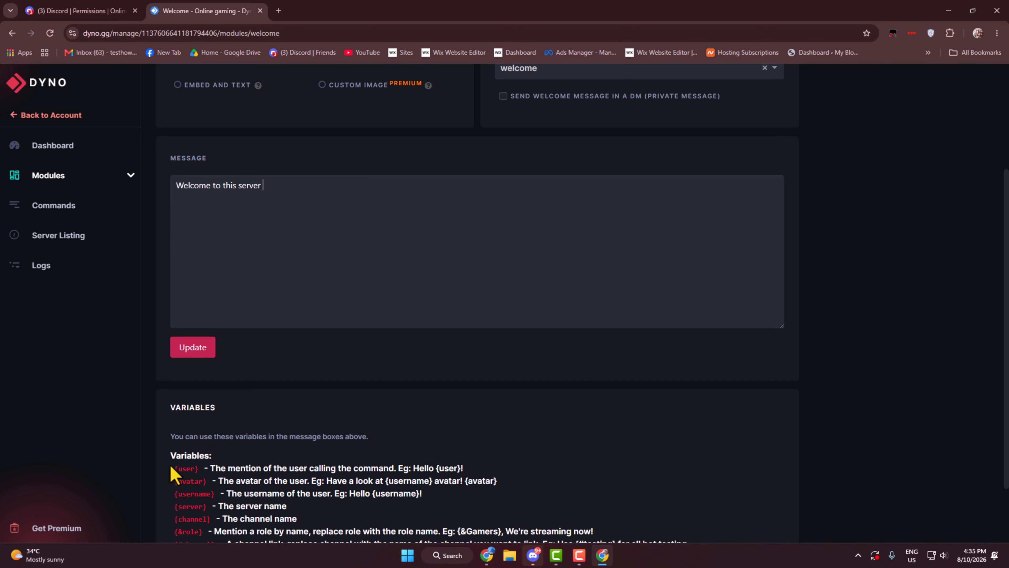
pyautogui.moveTo(177, 469); pyautogui.dragTo(199, 469)
pyautogui.click(317, 180)
pyautogui.scroll(-2, 389, 379)
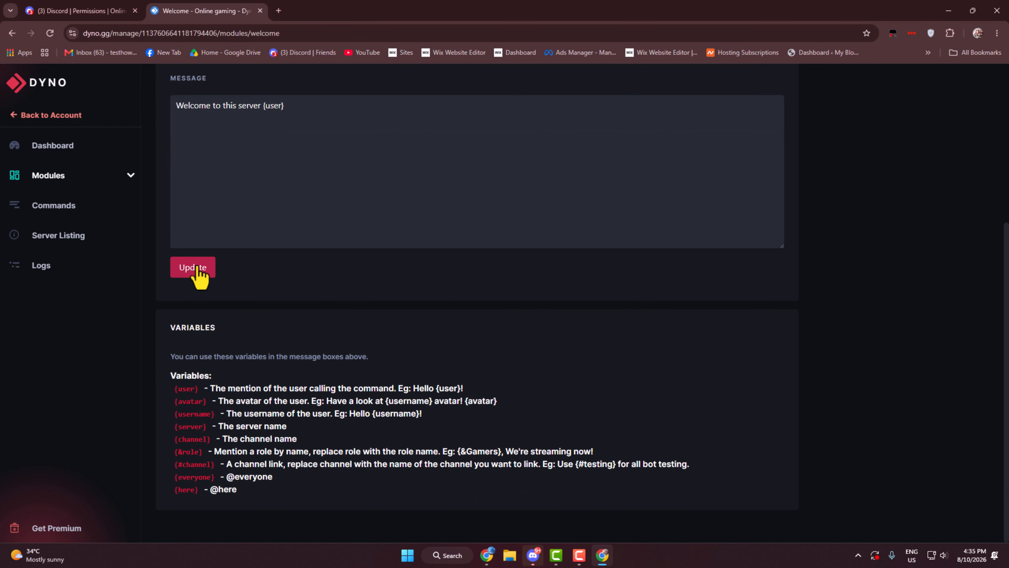
pyautogui.scroll(4, 451, 334)
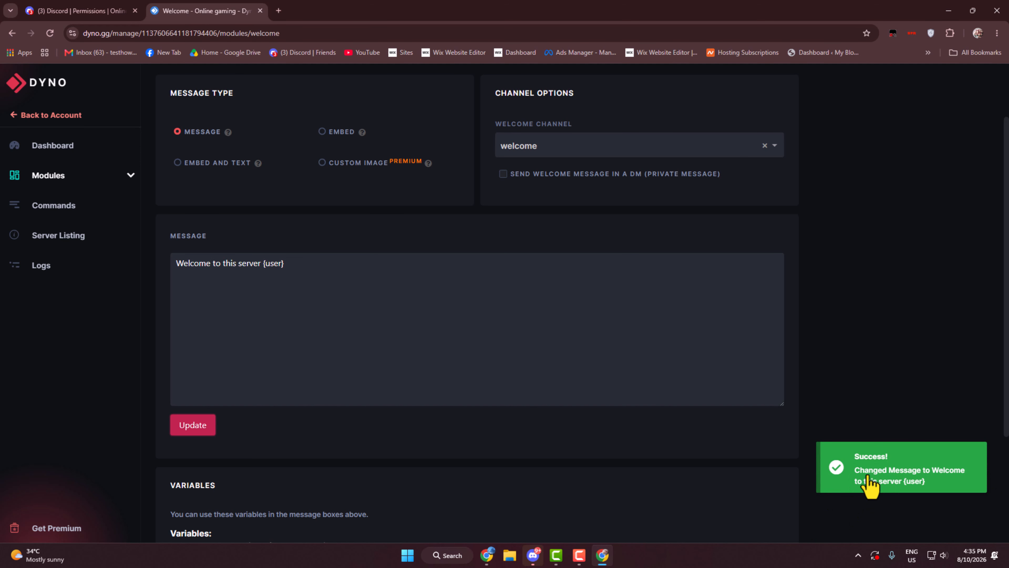
# - Switch to Discord, close the welcome channel's settings and send a friend an invite to the Online gaming server
pyautogui.click(45, 11)
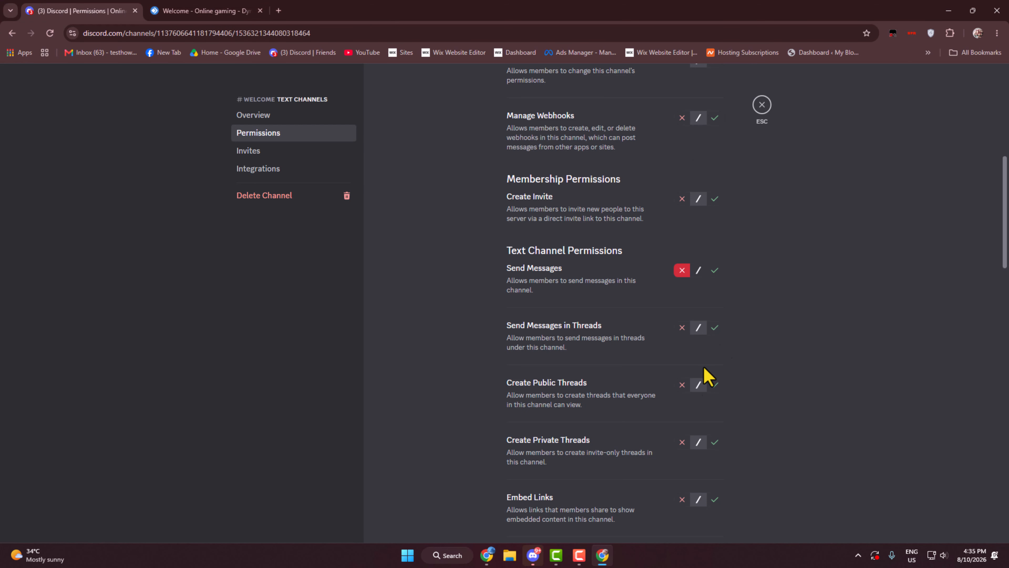
pyautogui.click(762, 105)
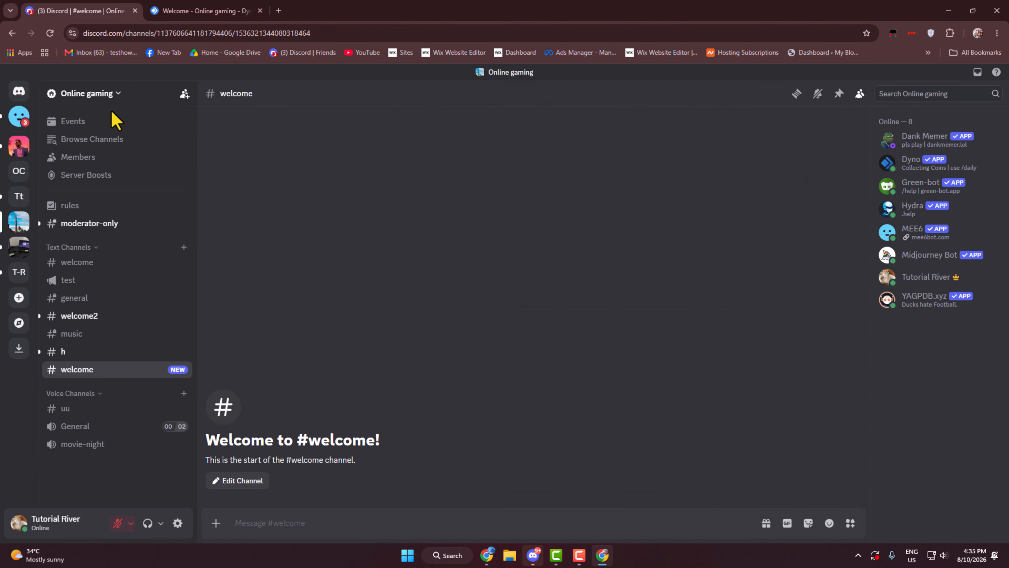
pyautogui.click(113, 96)
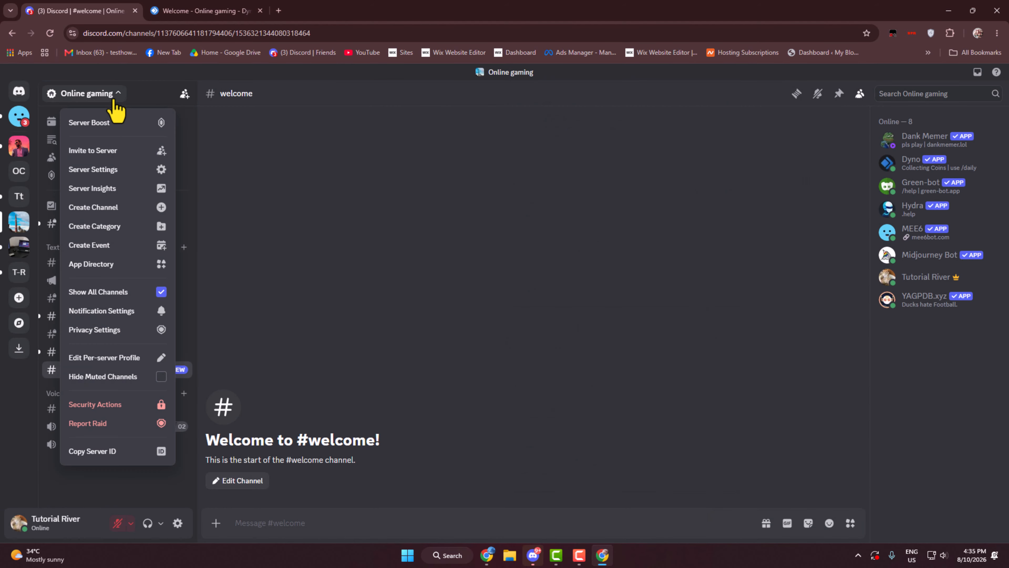
pyautogui.click(108, 155)
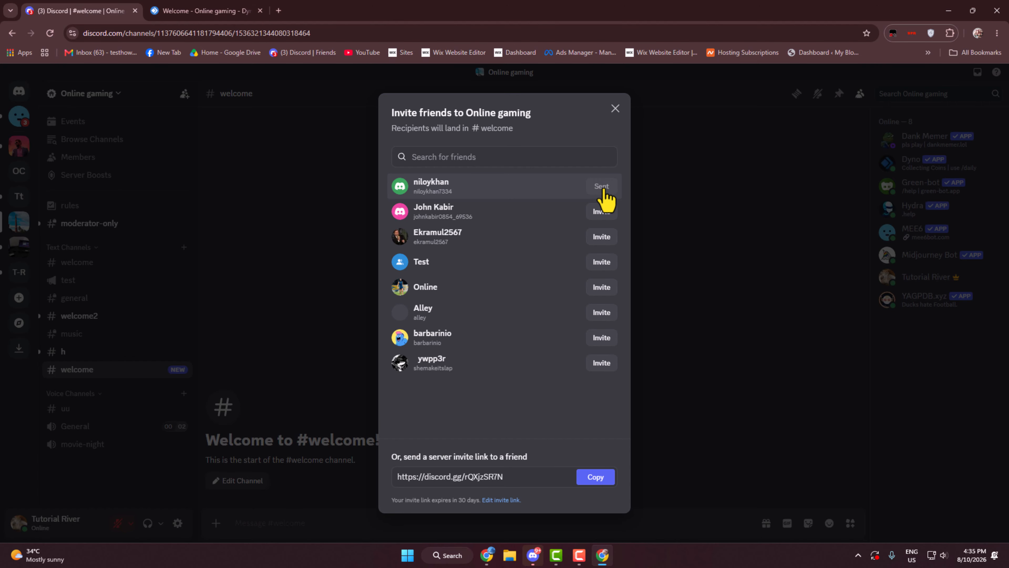
# - Switch to the invited friend's Discord window, accept the Online gaming invite from the direct message and complete the human verification
pyautogui.click(488, 555)
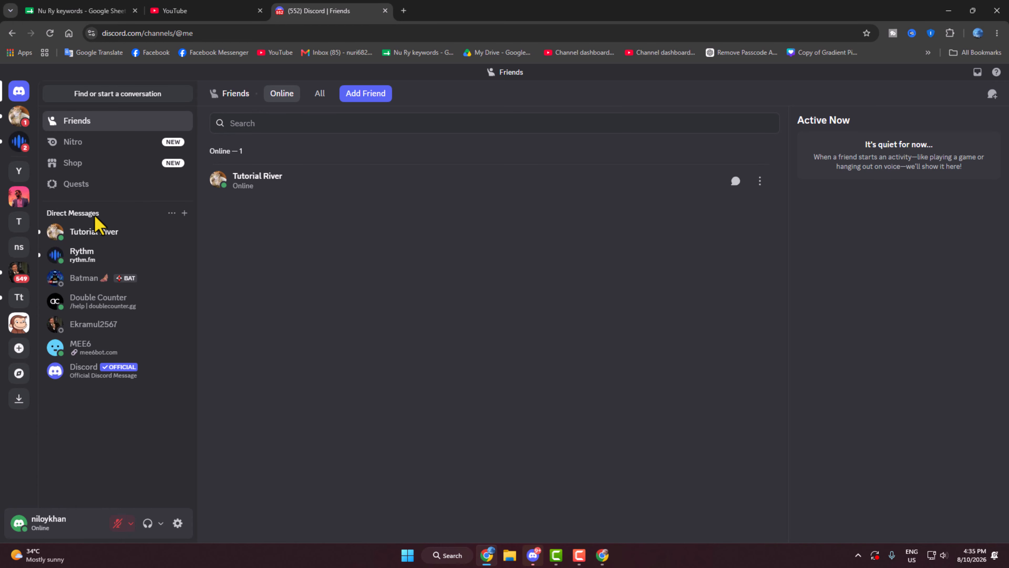
pyautogui.click(98, 231)
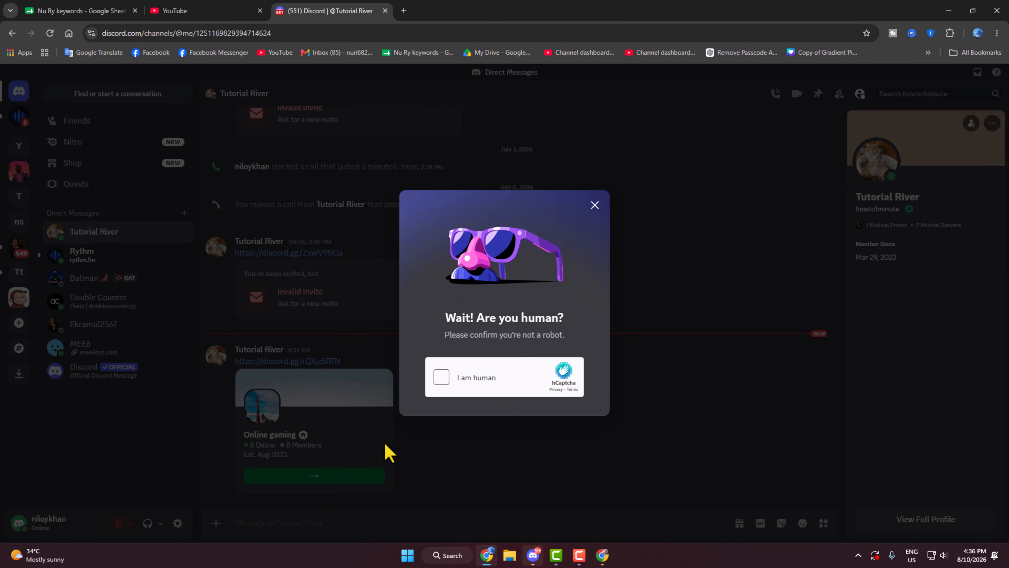
pyautogui.click(440, 377)
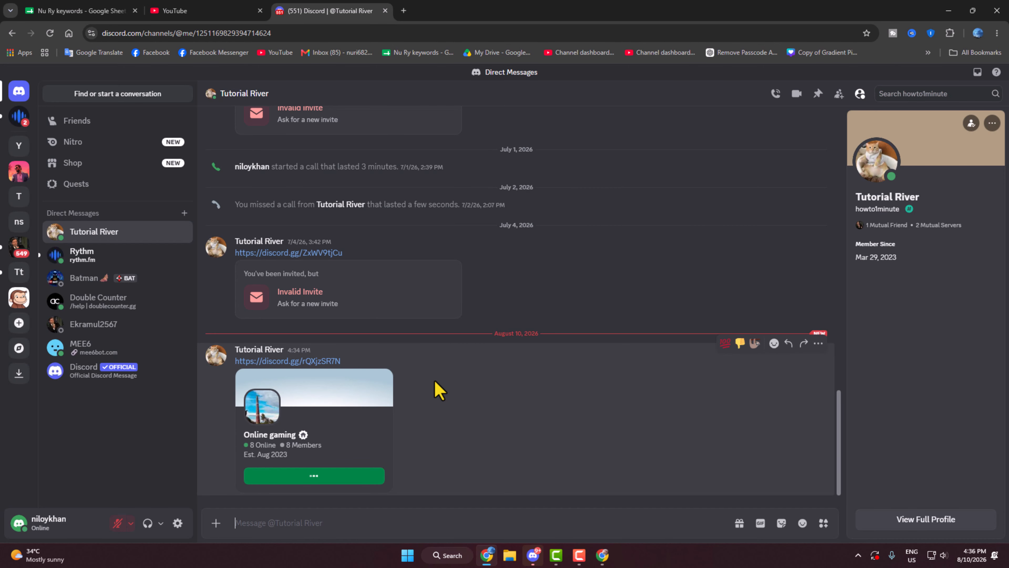